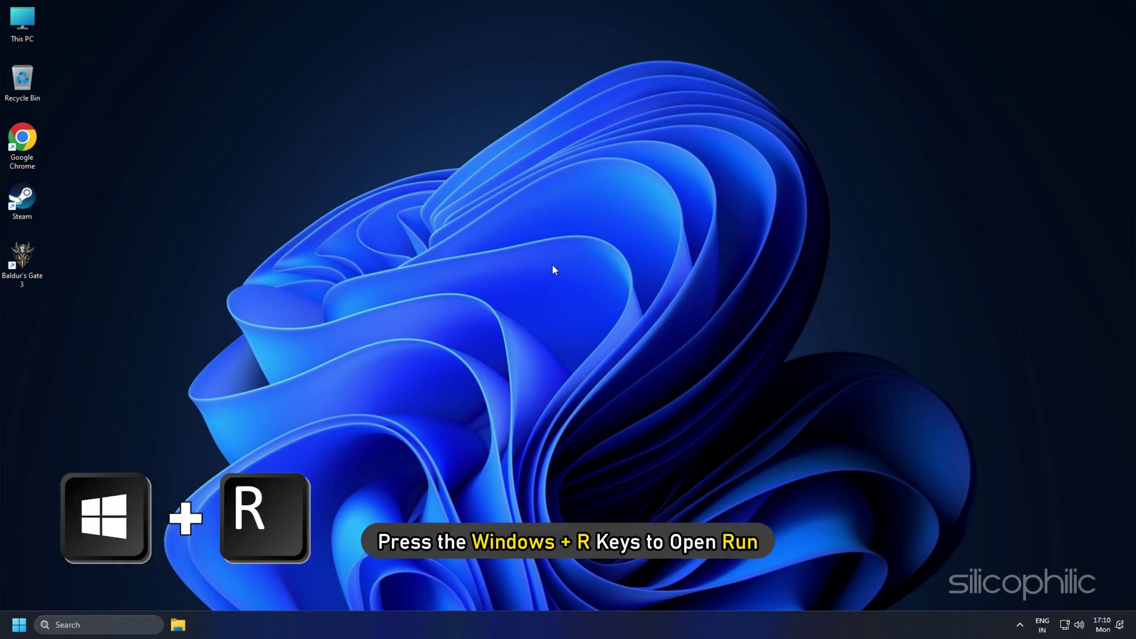
Step: Open the AppData > Local > Larian Studios > Baldur's Gate 3 folder through the Run box
key("super+r")
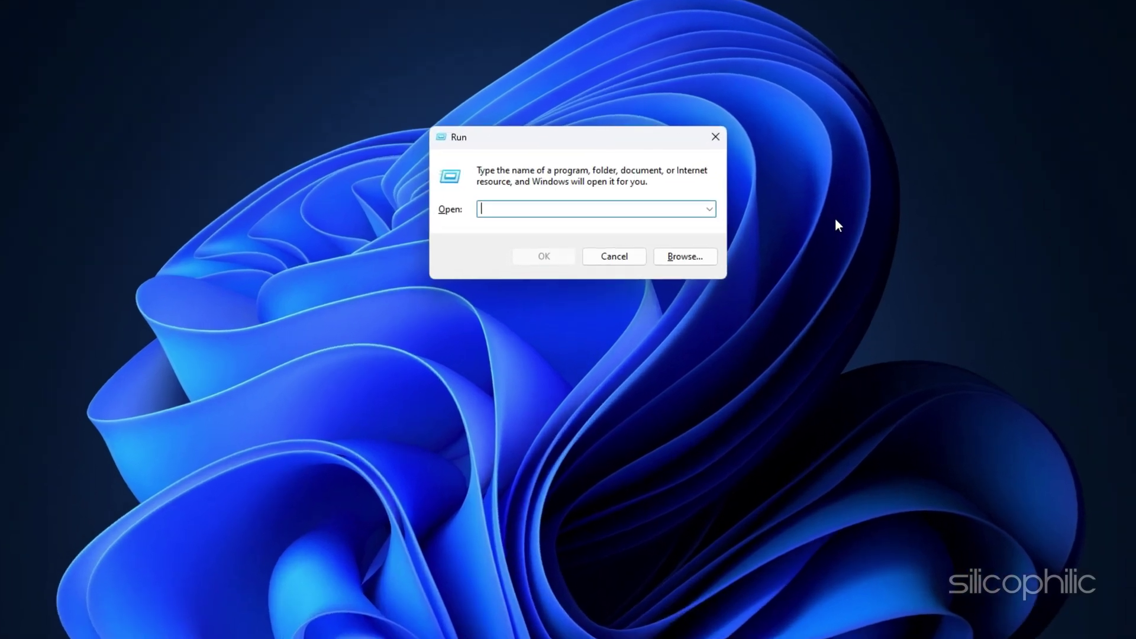
type("appdata")
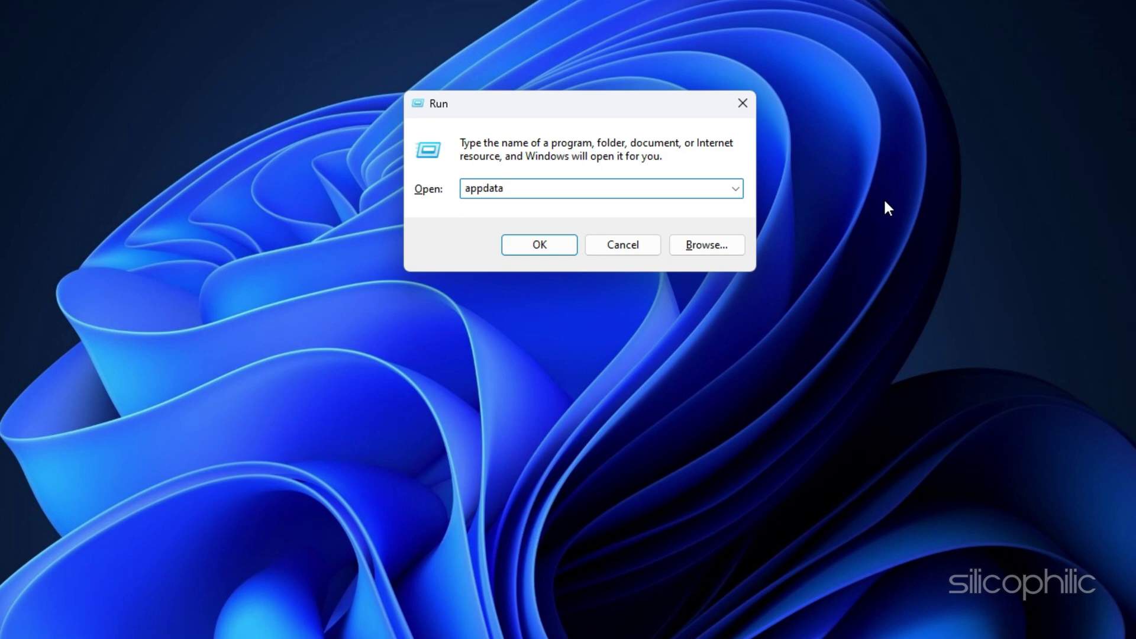
key("Return")
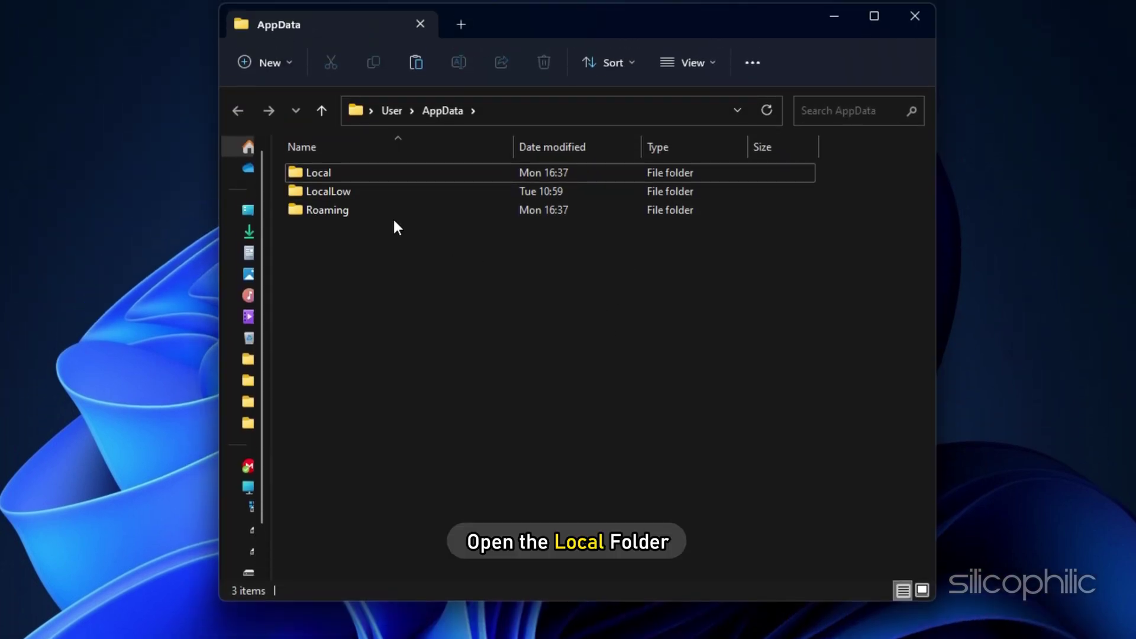
double_click(310, 174)
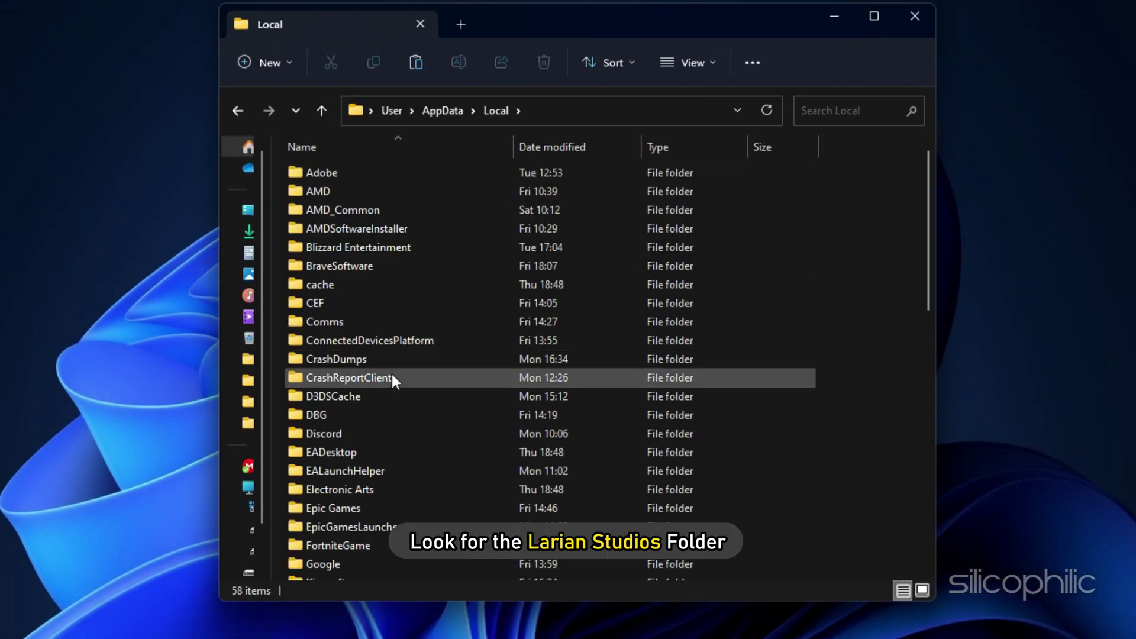
scroll(392, 378, "down", 4)
left_click(367, 385)
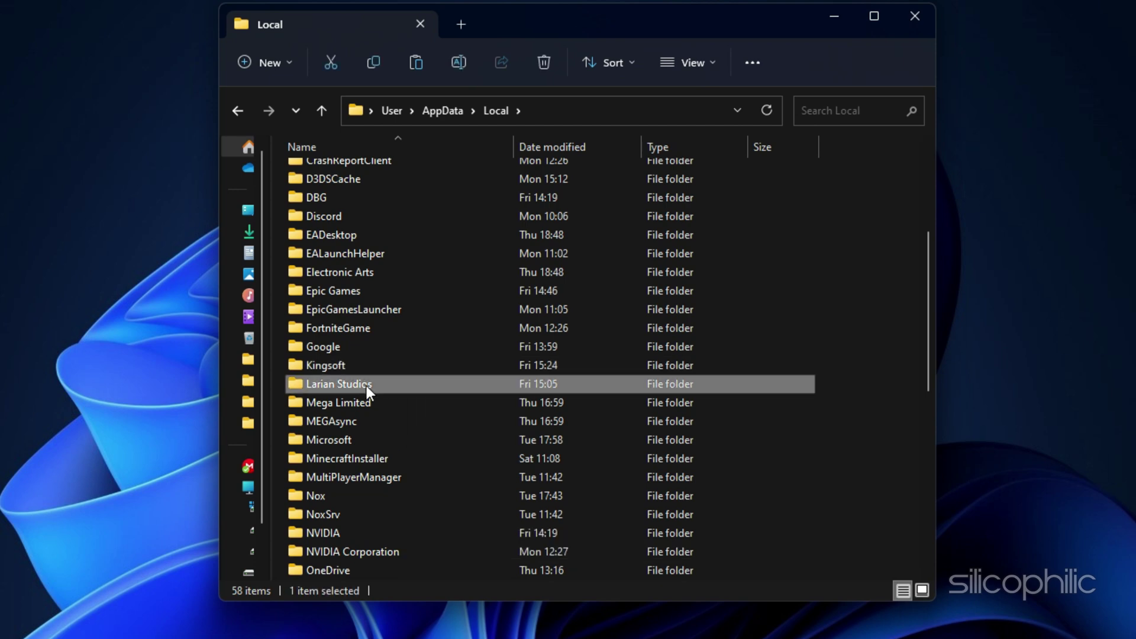
double_click(366, 386)
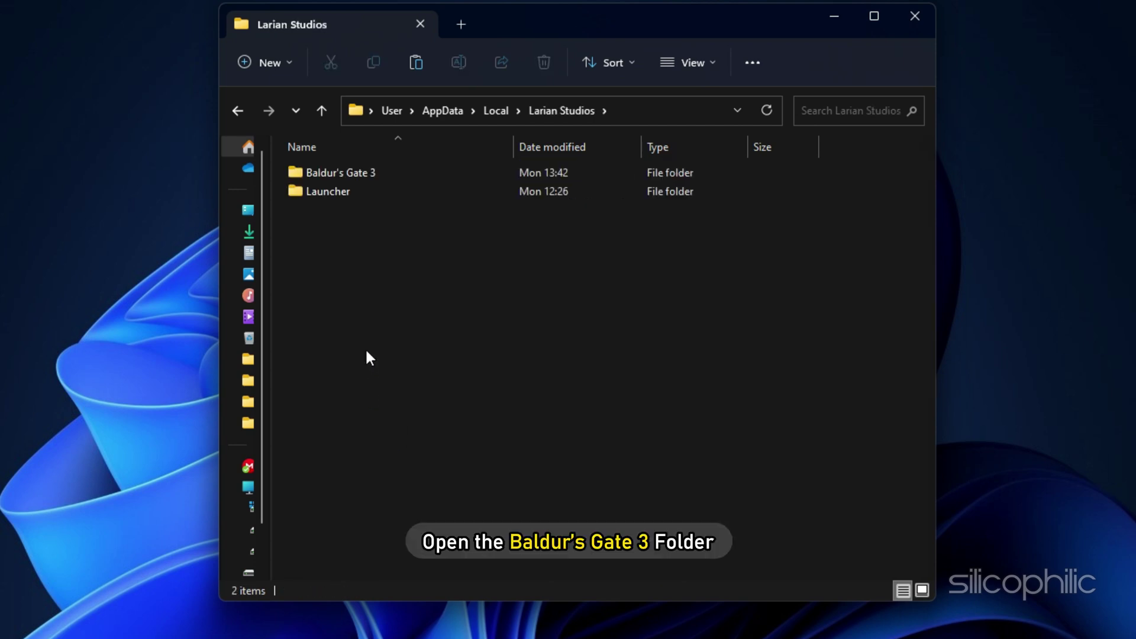
left_click(338, 172)
double_click(339, 173)
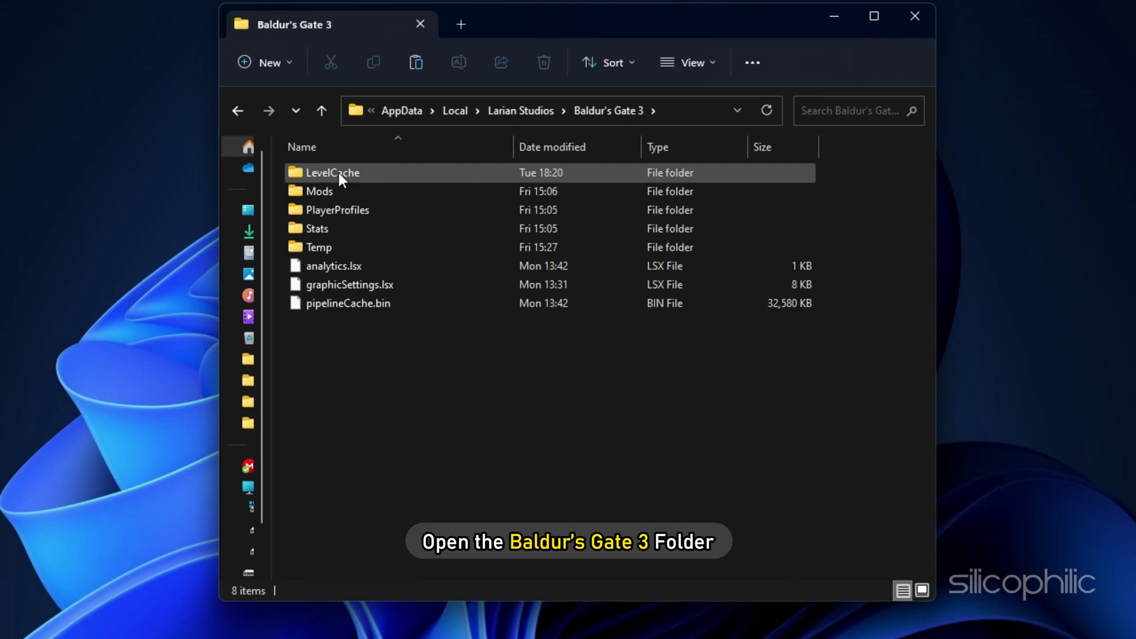
Step: Delete the graphicSettings.lsx config file from the Baldur's Gate 3 folder
left_click(363, 289)
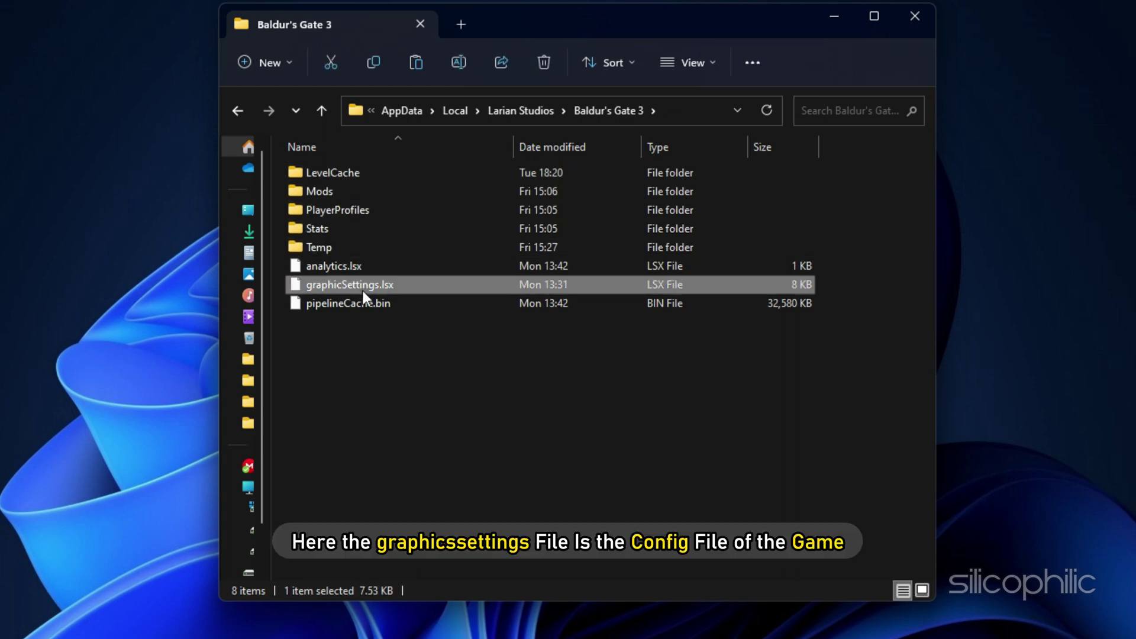
right_click(363, 290)
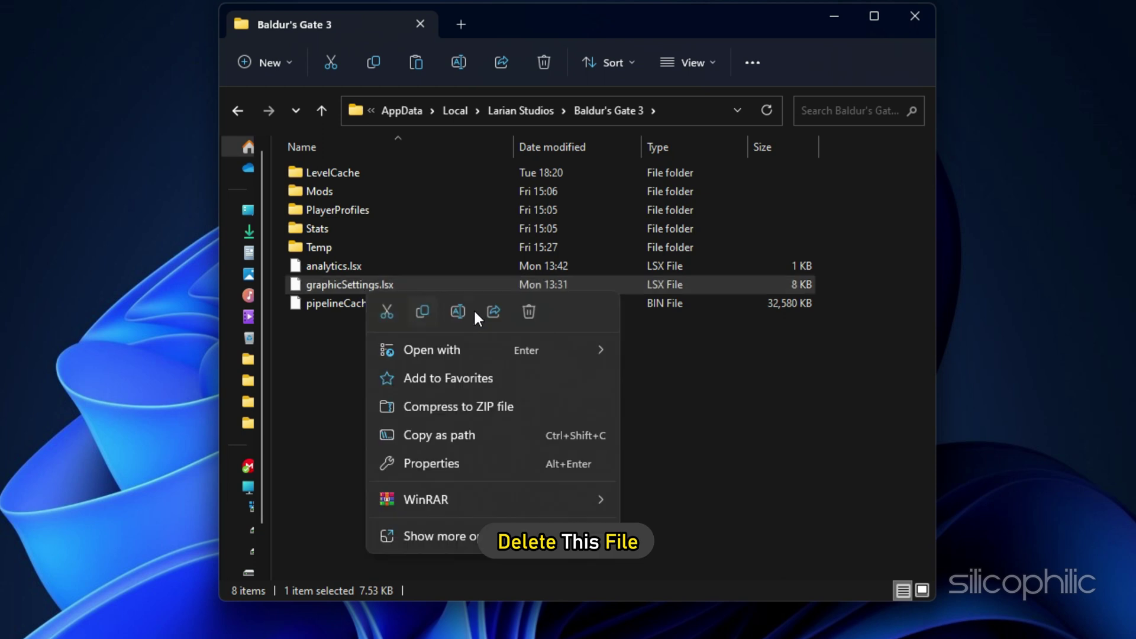
left_click(528, 304)
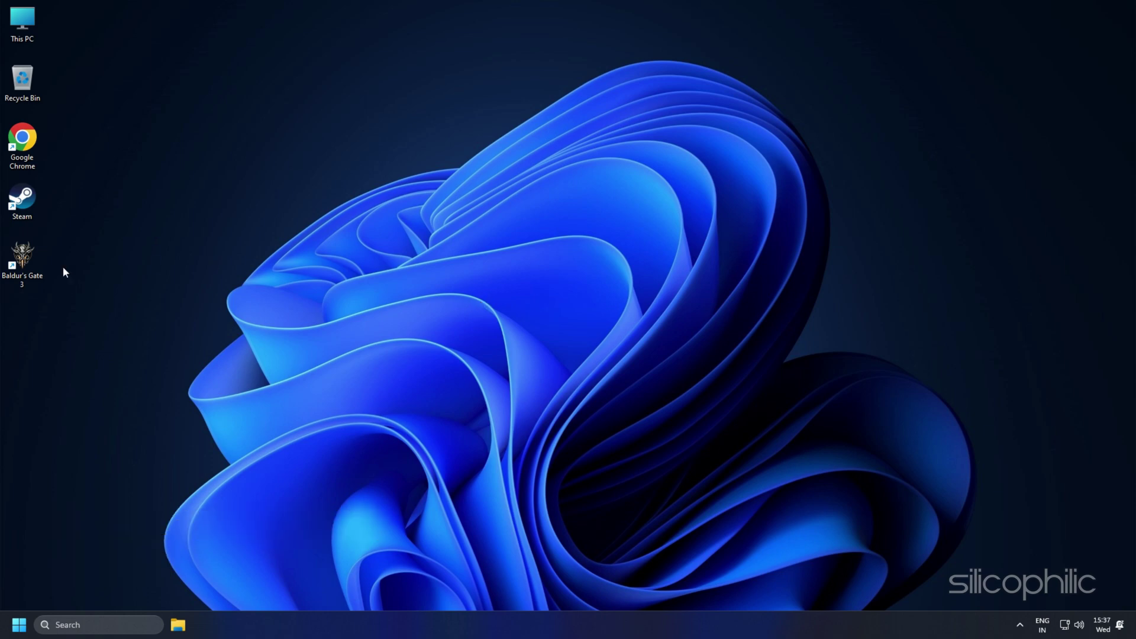
double_click(23, 260)
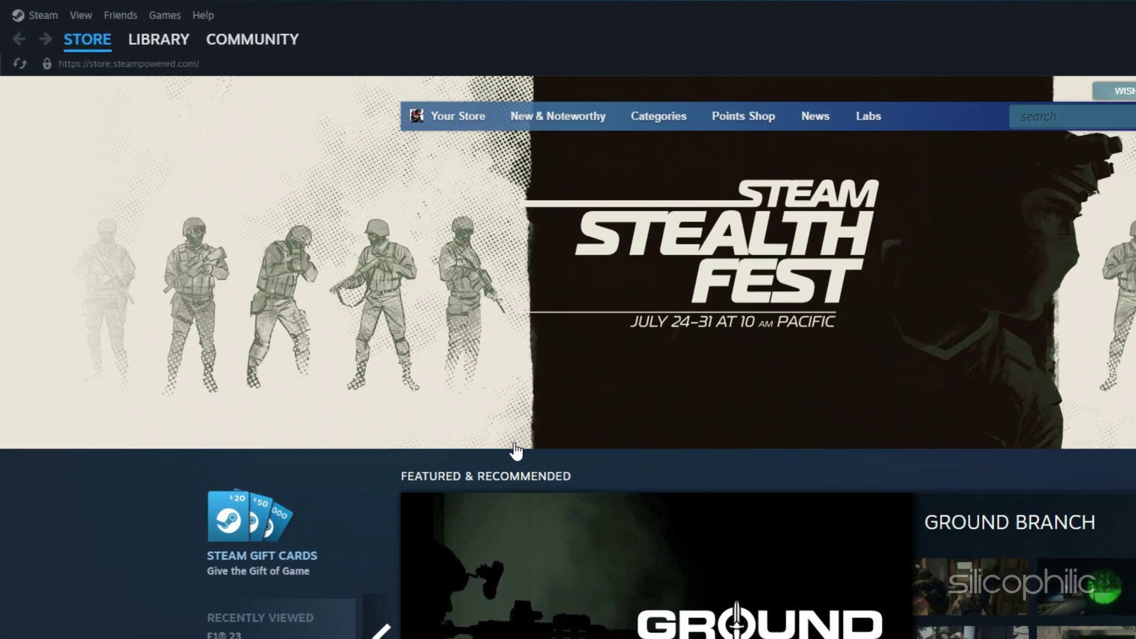
Step: Open Baldur's Gate 3's Properties from the Steam Library at its Installed Files settings
left_click(160, 45)
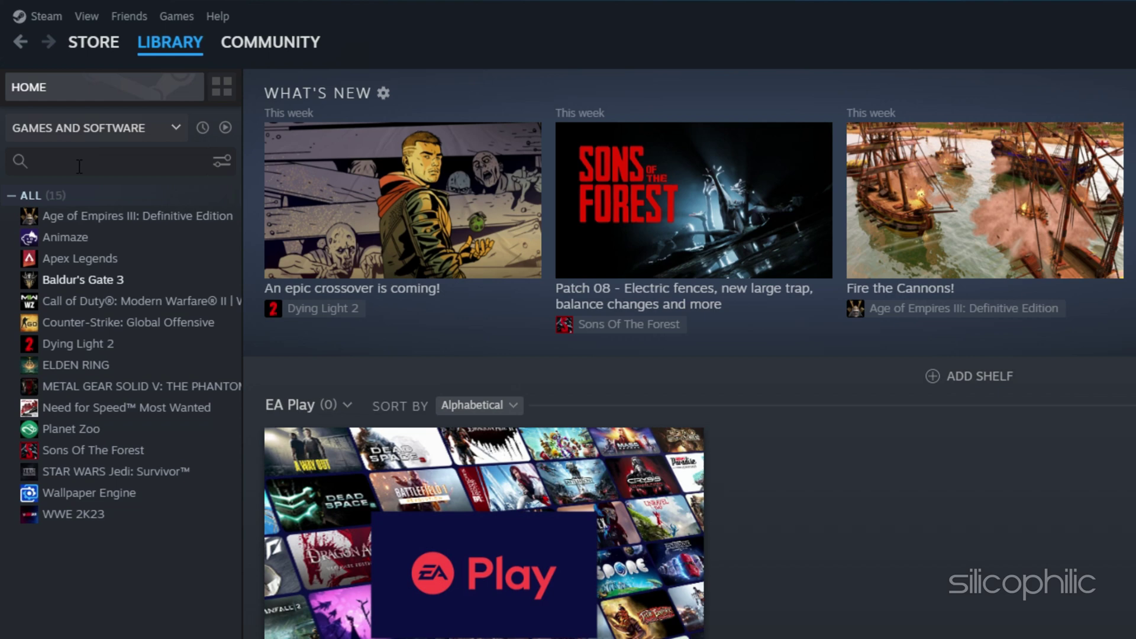
right_click(61, 281)
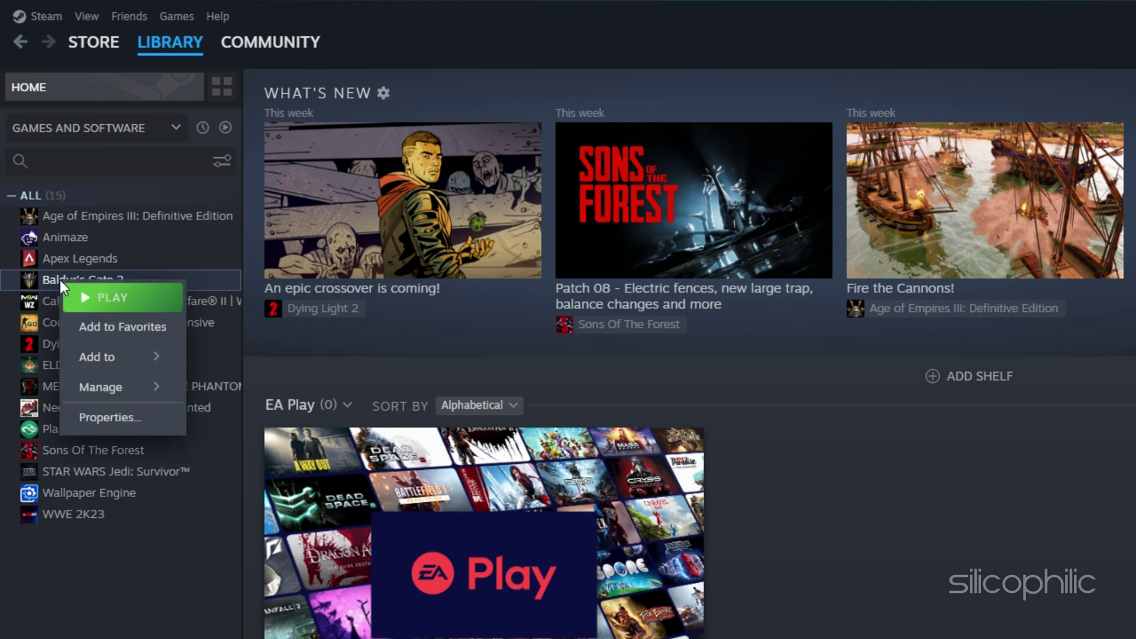
left_click(110, 418)
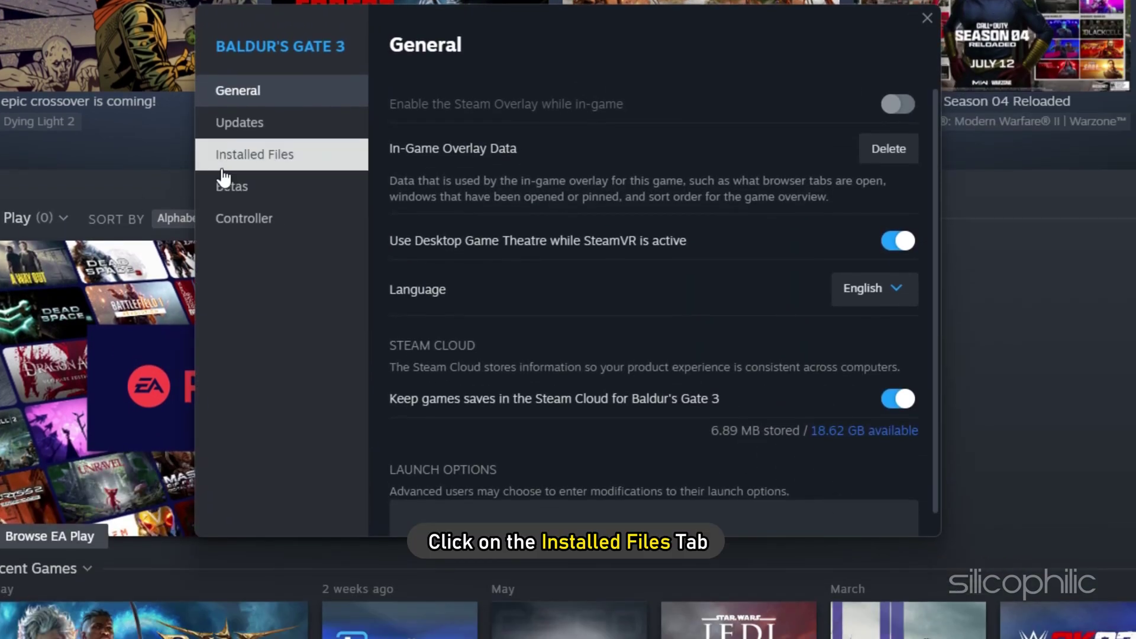
left_click(231, 158)
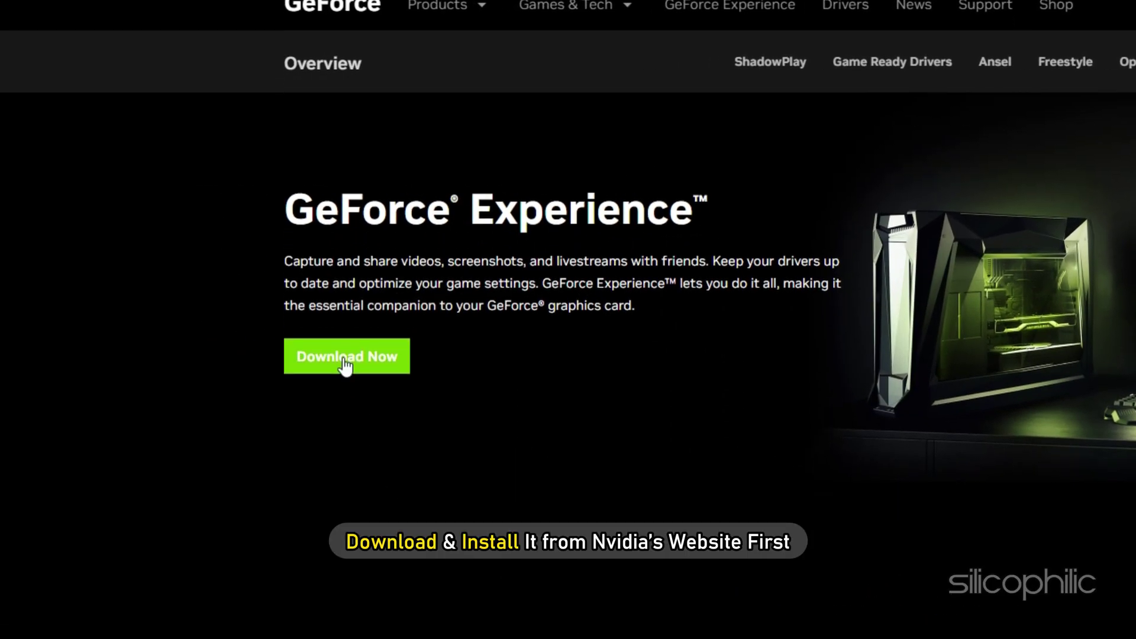
Step: Download and run the GeForce Experience 3.27.0.112 installer, agreeing to the terms and approving both permission prompts
left_click(345, 366)
left_click(165, 578)
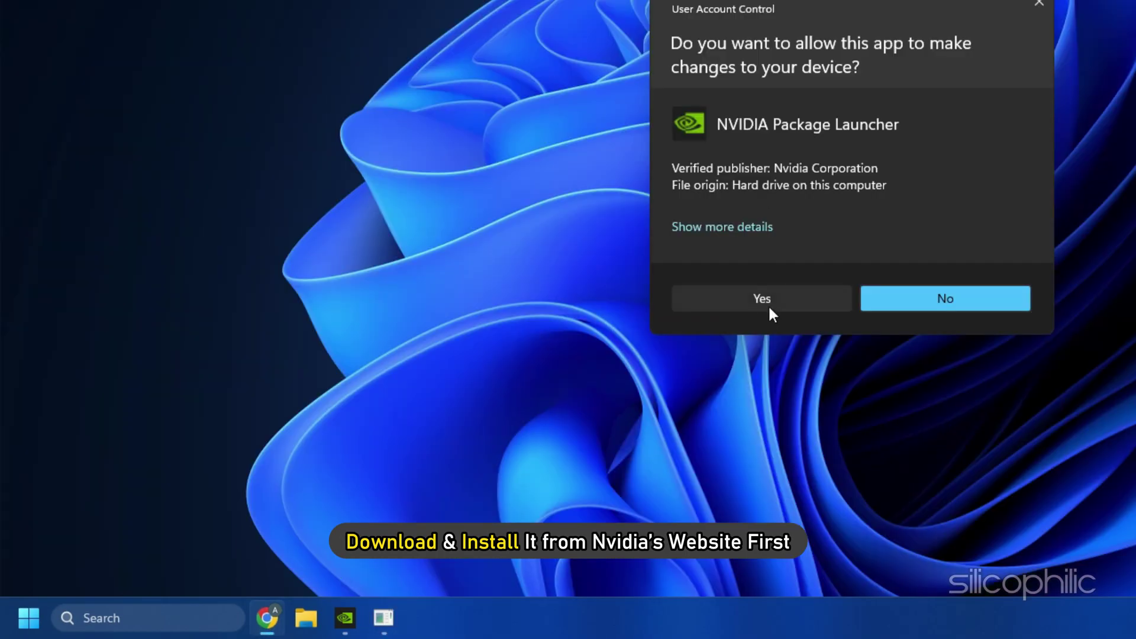
left_click(768, 304)
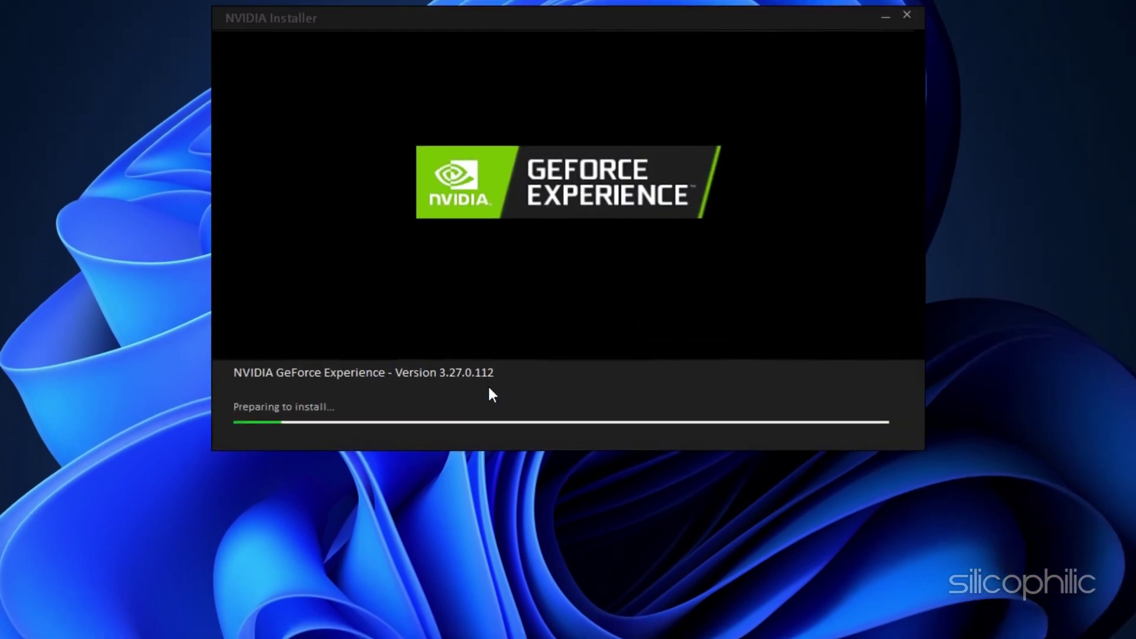
left_click(851, 422)
left_click(491, 395)
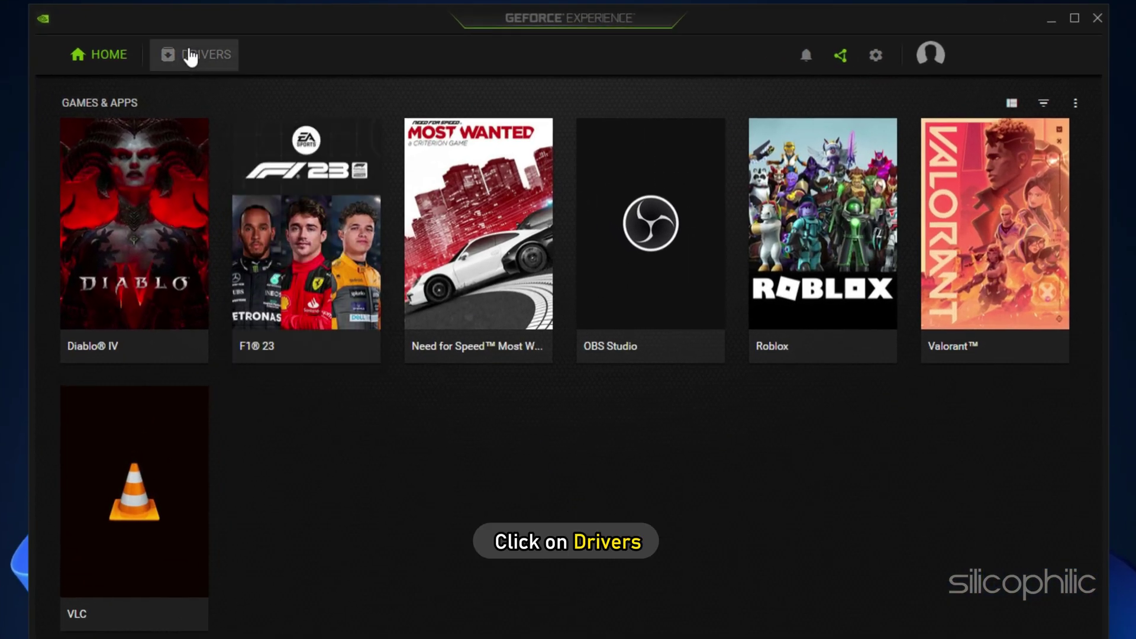
Step: Find Game Ready Driver 536.40 under Drivers and start its Express Installation, approving the permission prompt
left_click(190, 56)
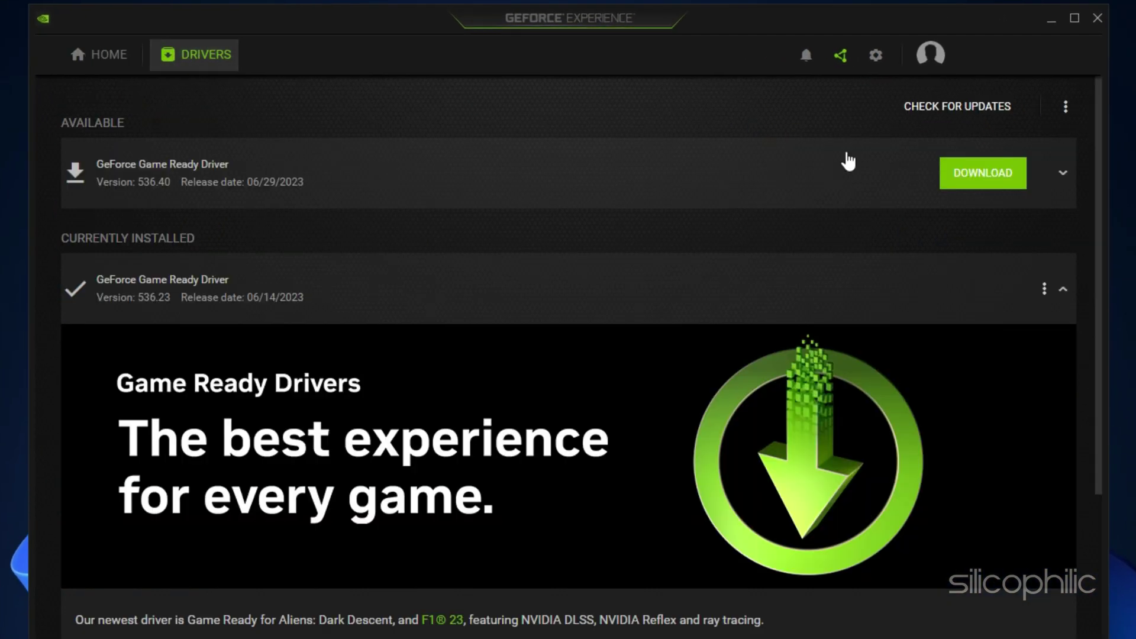
left_click(955, 111)
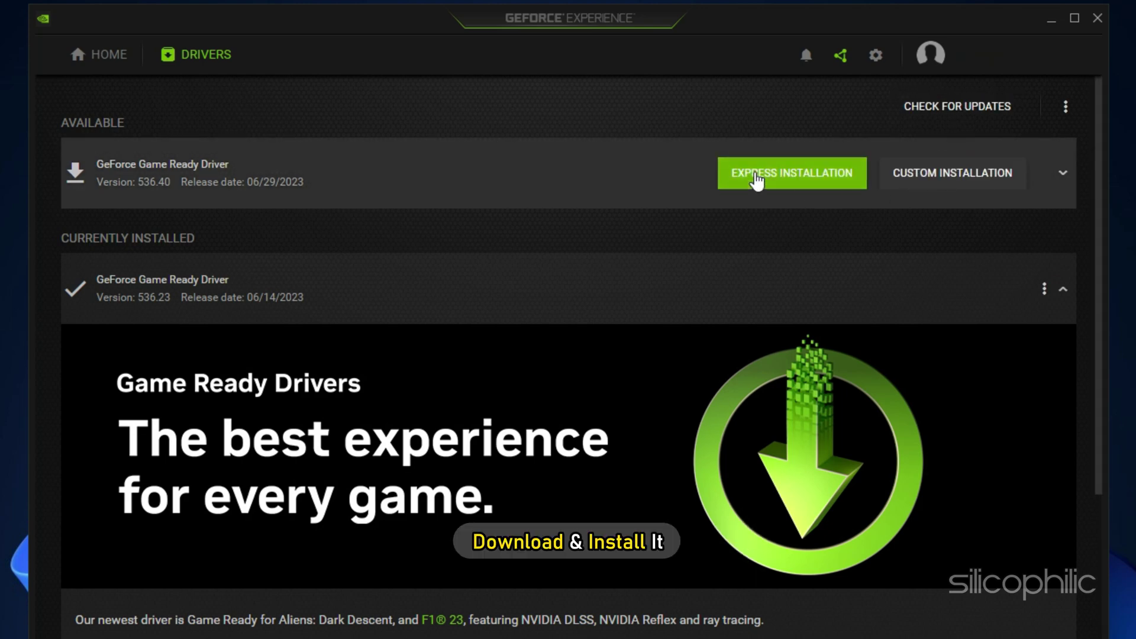
left_click(752, 169)
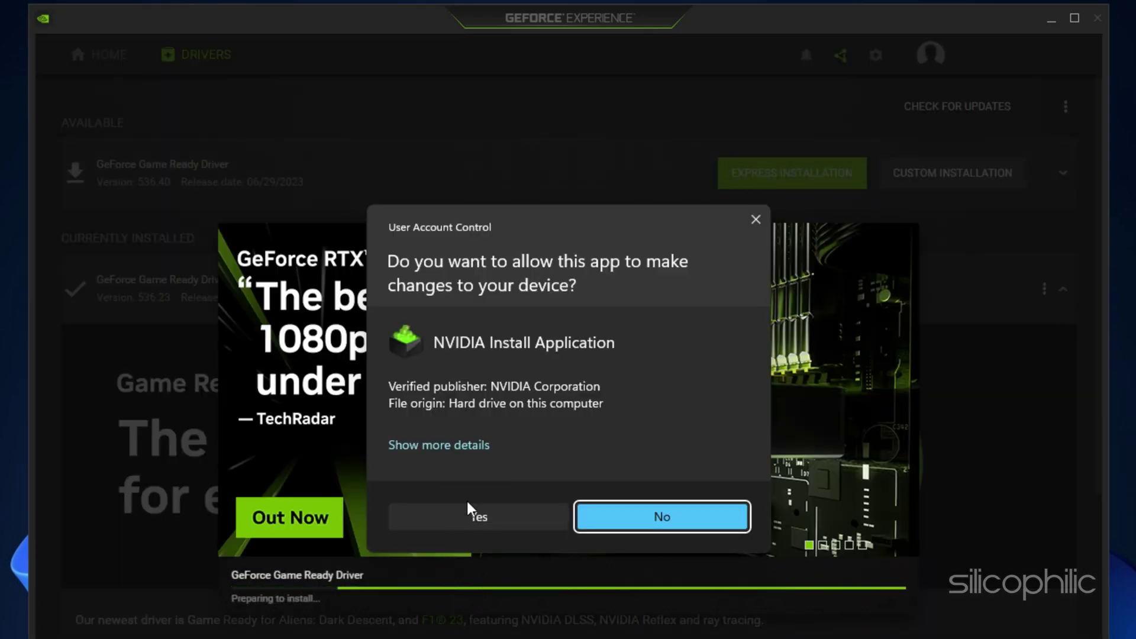
left_click(471, 516)
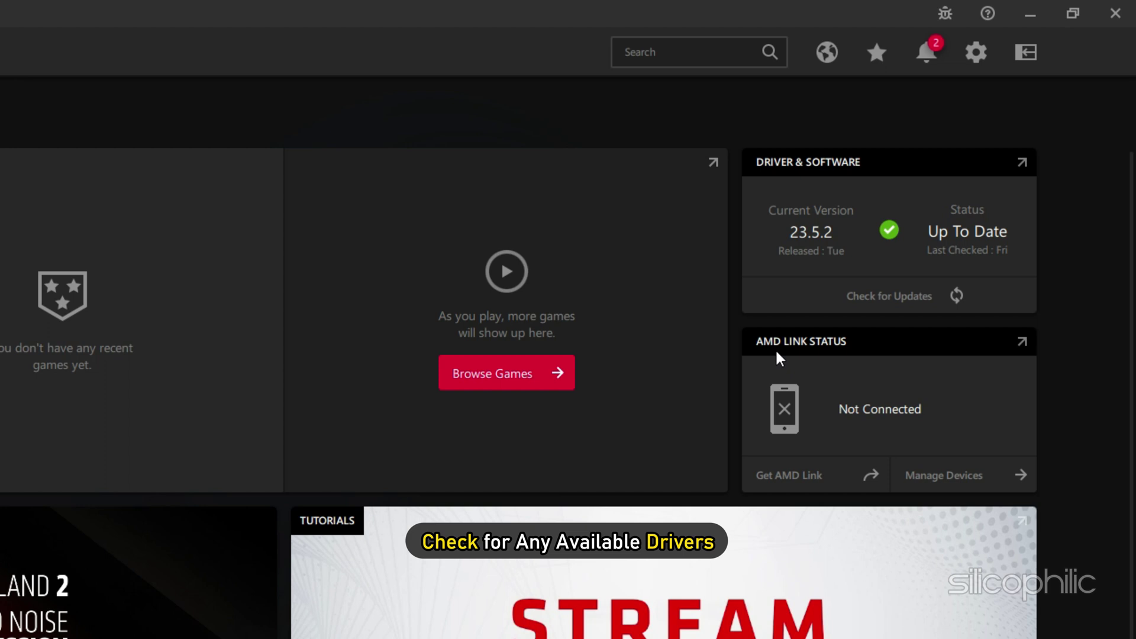
Step: Run the AMD driver update check twice, confirming 23.5.2 is Up To Date
left_click(869, 297)
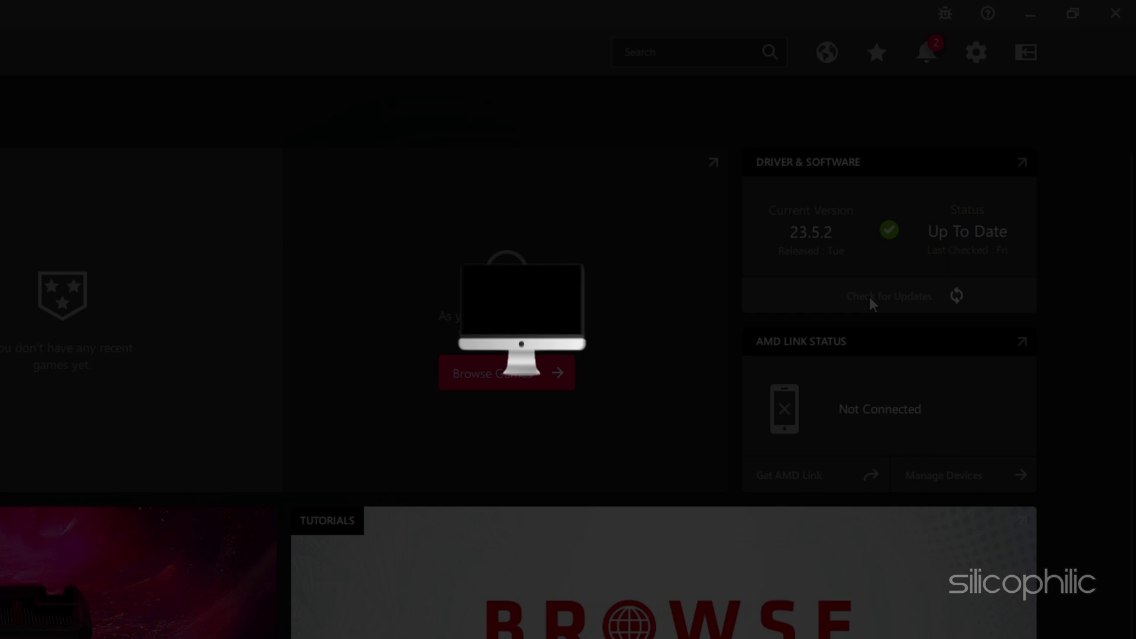
left_click(869, 297)
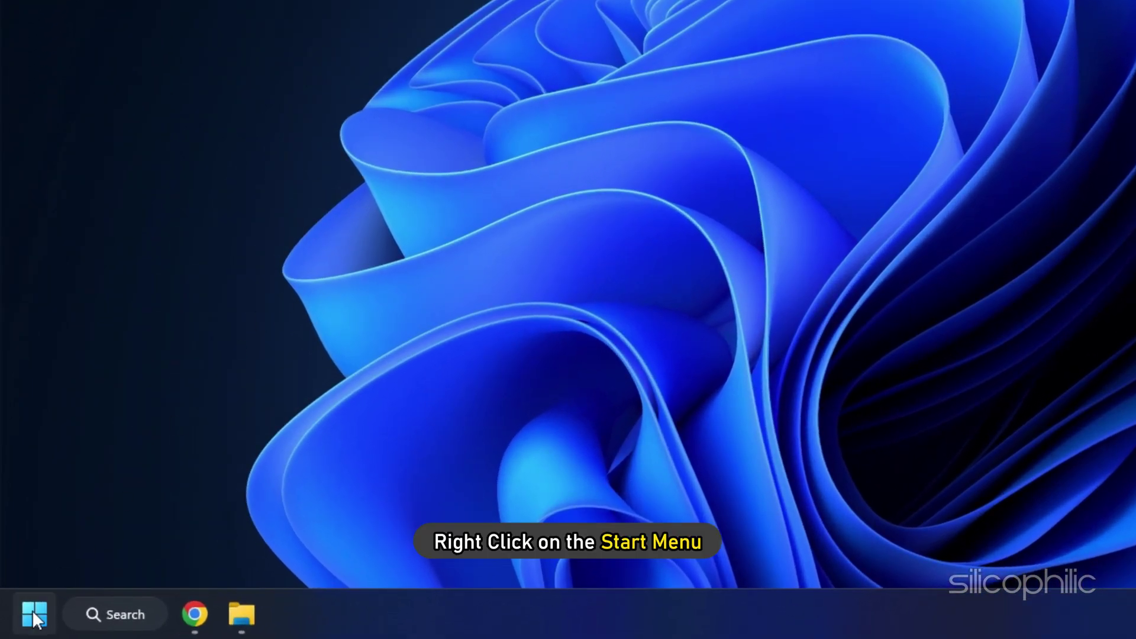
Step: Uninstall the NVIDIA GeForce GT 730 from Display adapters in Device Manager
right_click(37, 619)
left_click(64, 150)
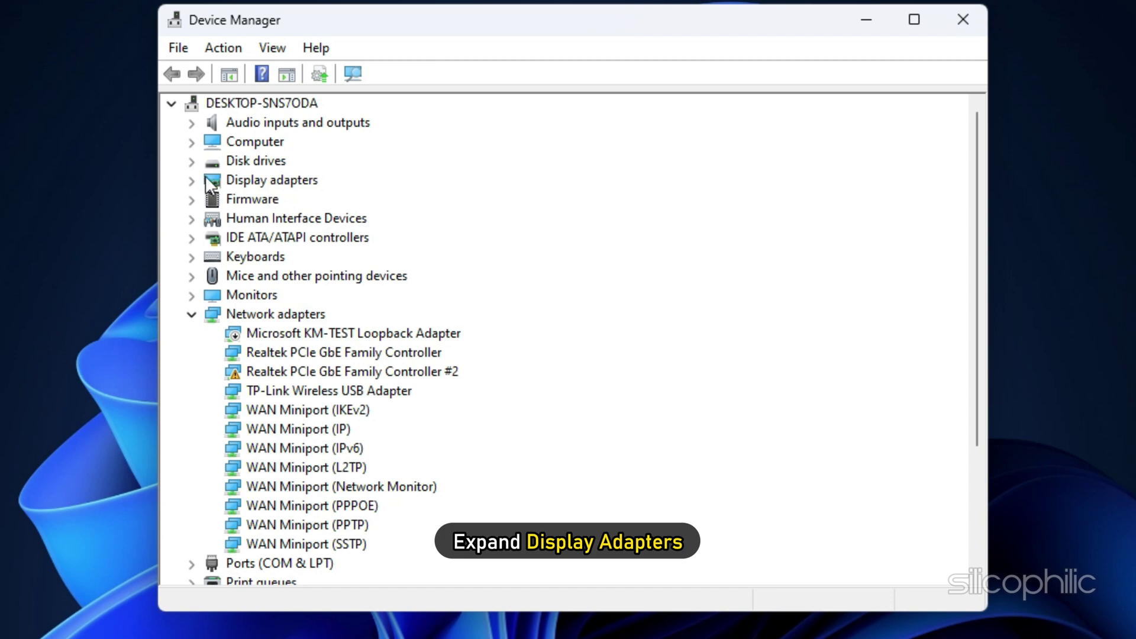
left_click(191, 180)
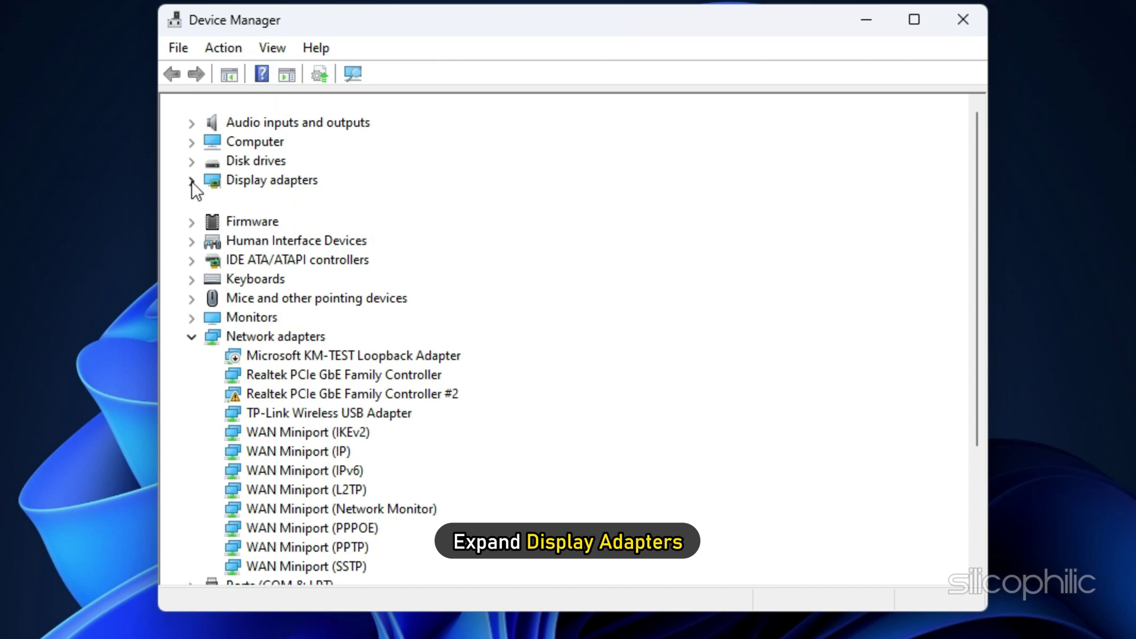
right_click(289, 219)
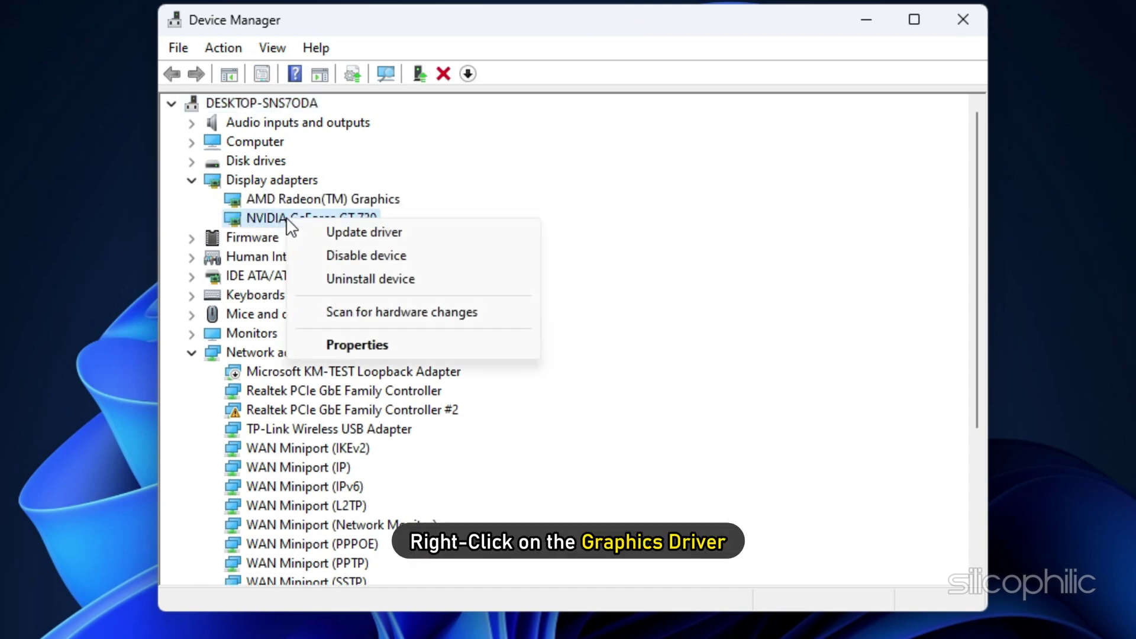
left_click(371, 283)
left_click(627, 459)
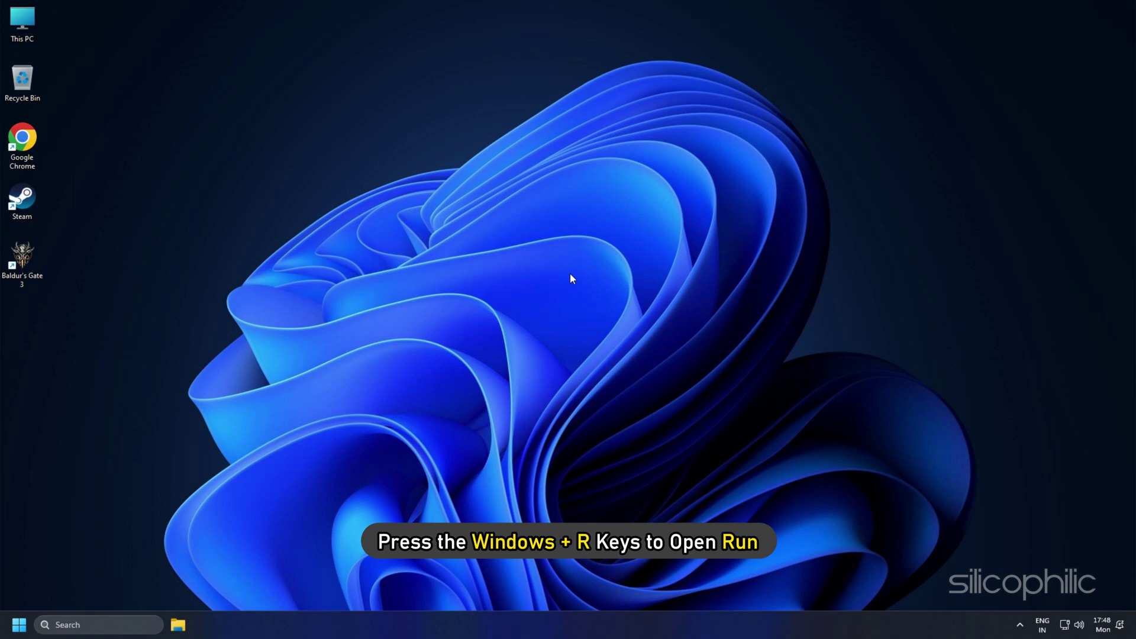
Step: Open Programs and Features with appwiz.cpl and uninstall Baldur's Gate 3, confirming in Steam's dialog
key("super+r")
type("a")
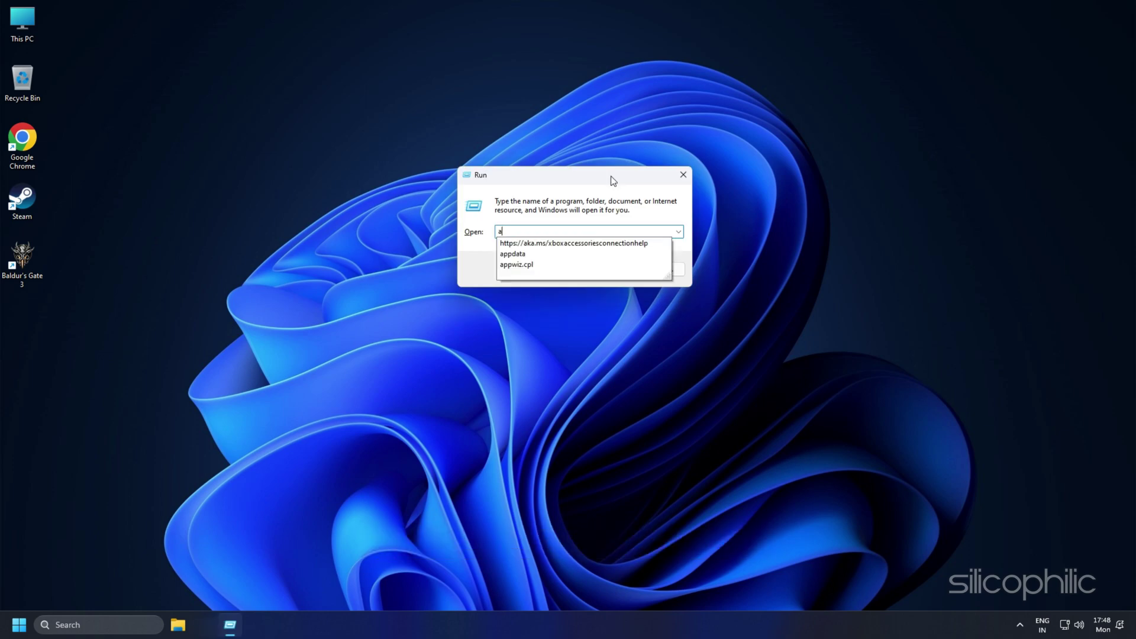
type("ppwiz.cpl")
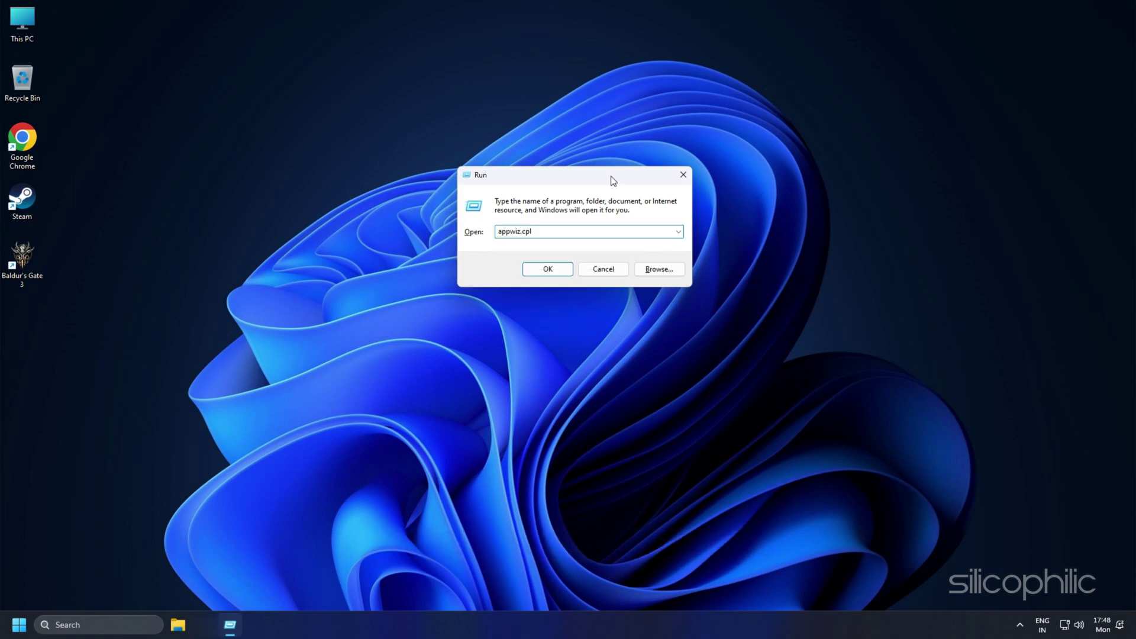
key("Return")
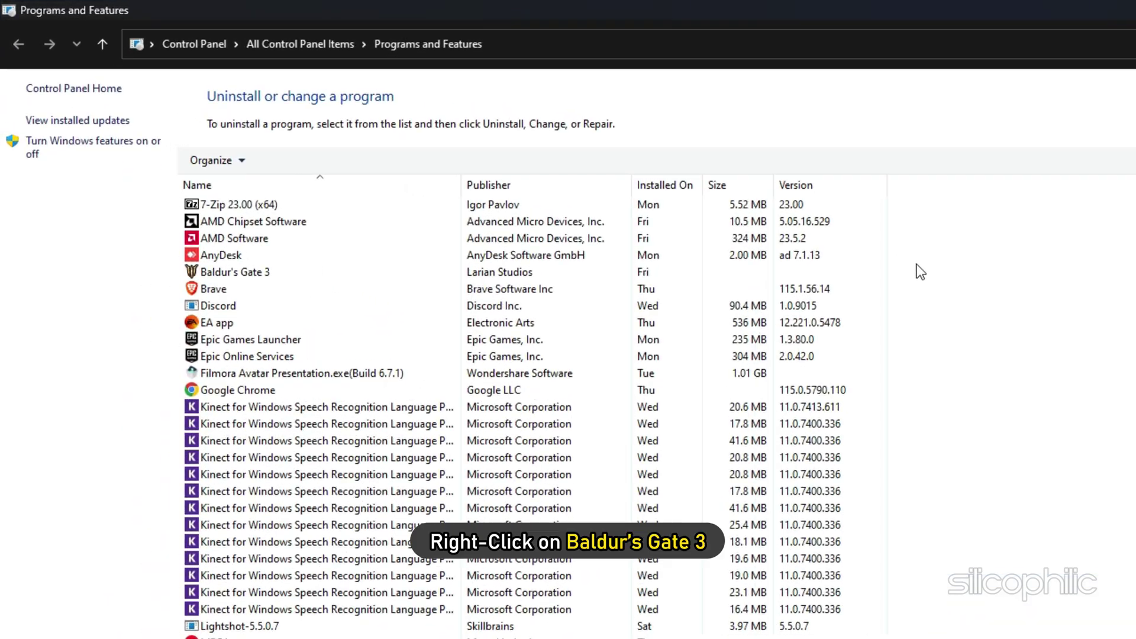
right_click(205, 277)
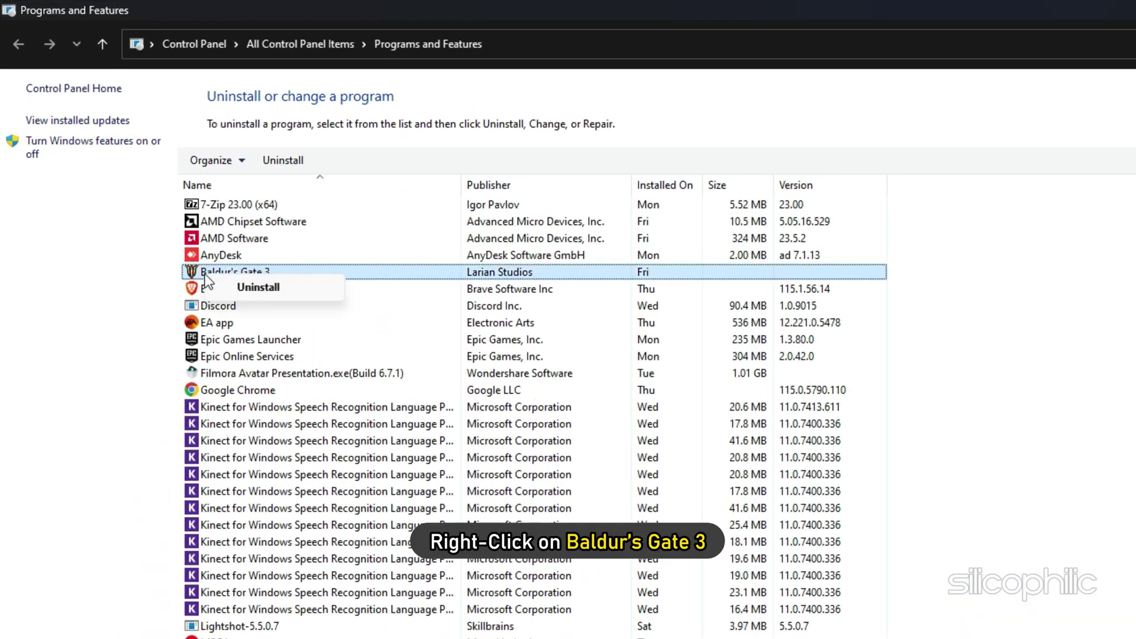
left_click(259, 289)
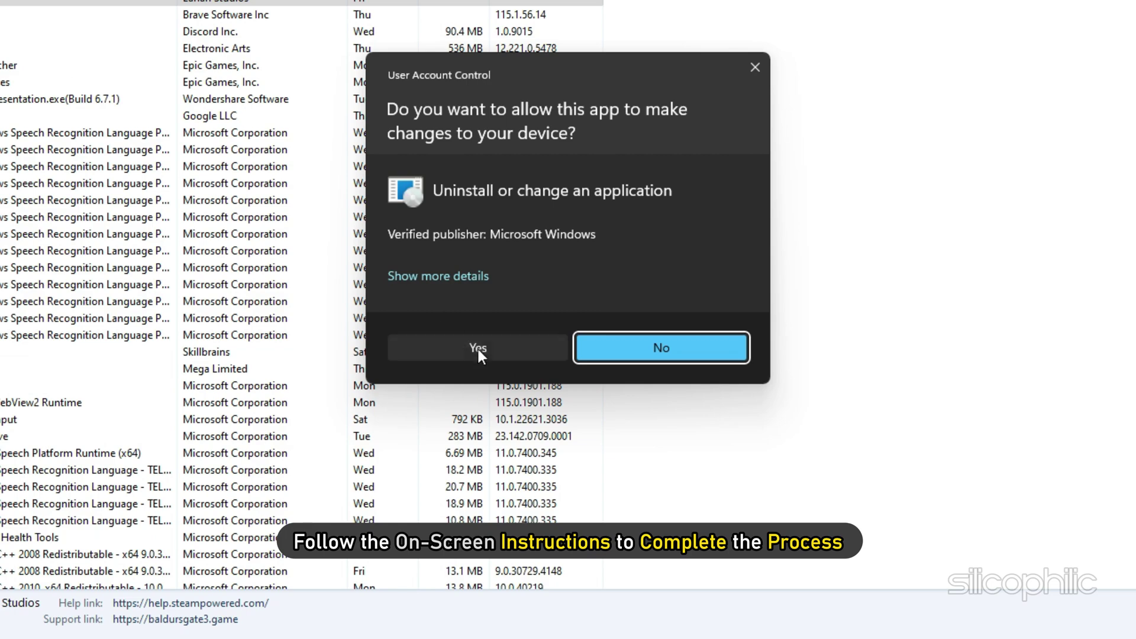
left_click(762, 622)
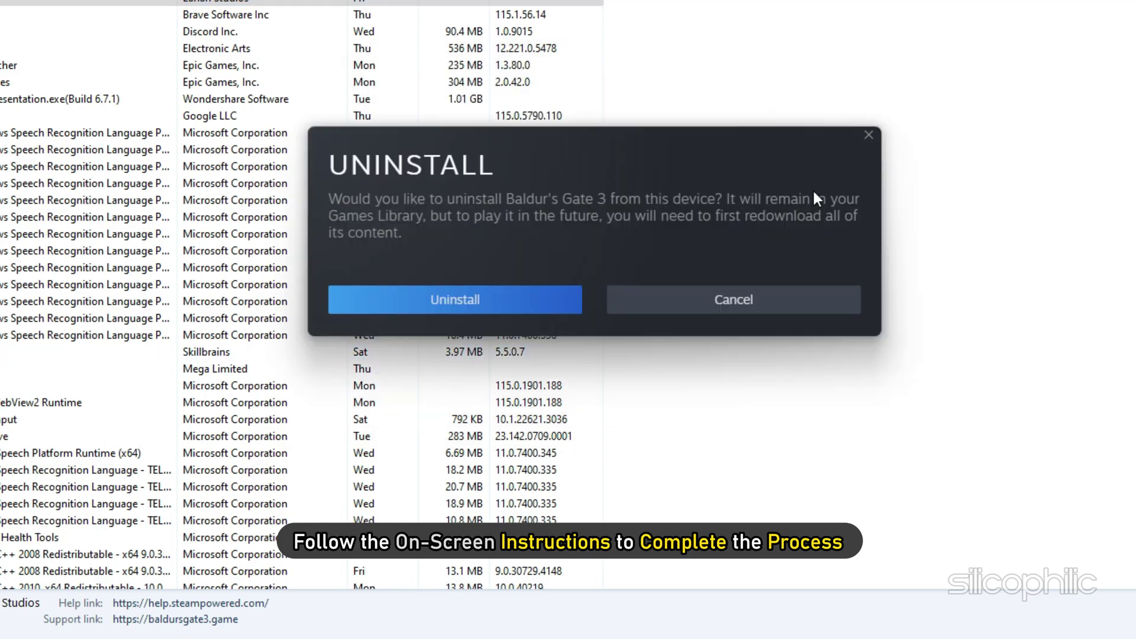
left_click(547, 305)
Step: Approve the leftover permission prompt, then install Baldur's Gate 3 to queue its 63.53 GB download
left_click(480, 339)
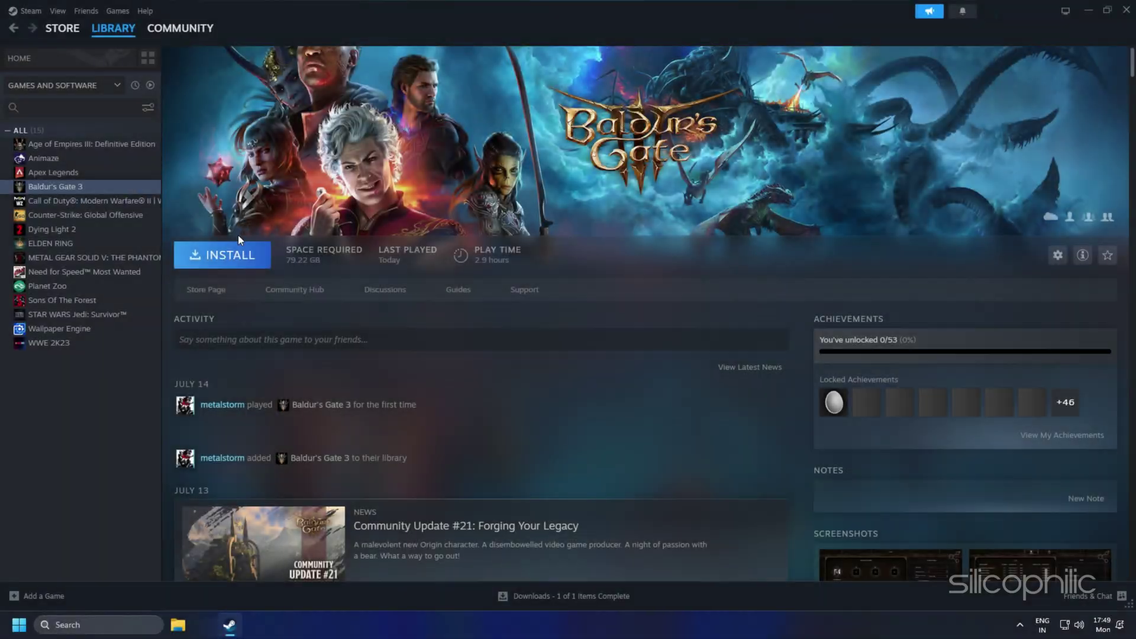
left_click(237, 256)
left_click(544, 410)
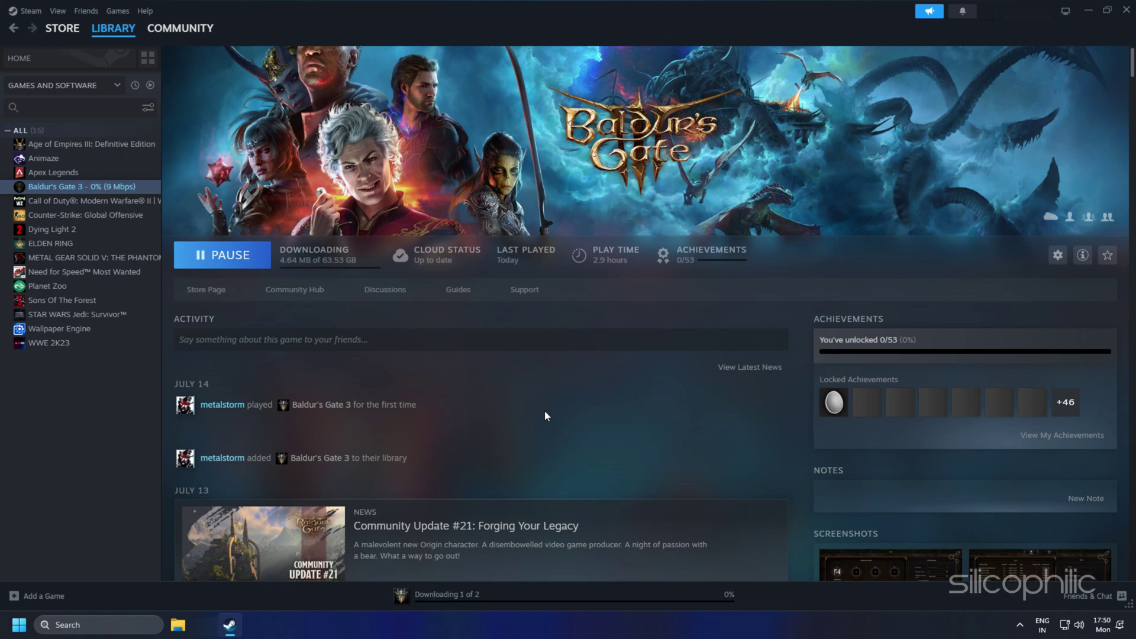